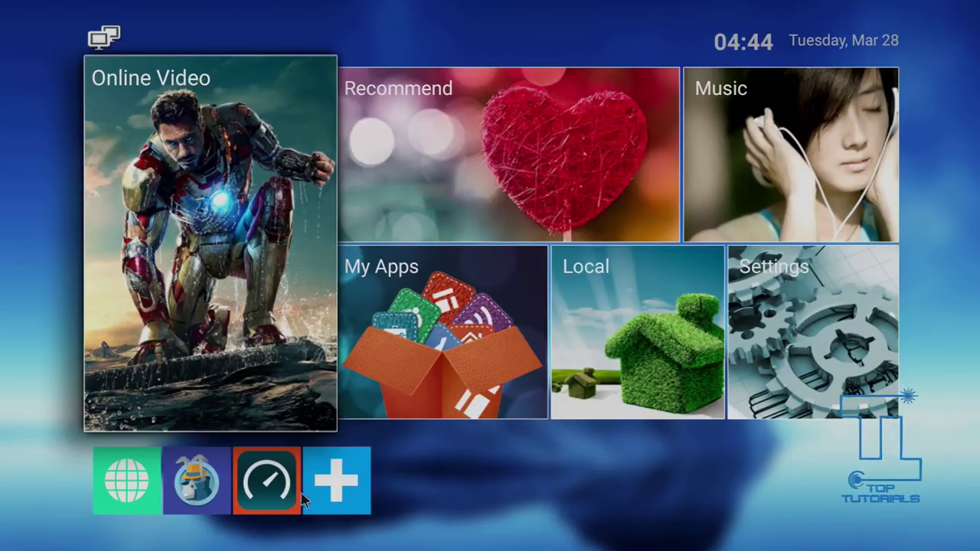
- Run an internet speed test in Speedtest without the VPN, and return to the home screen
left_click(277, 499)
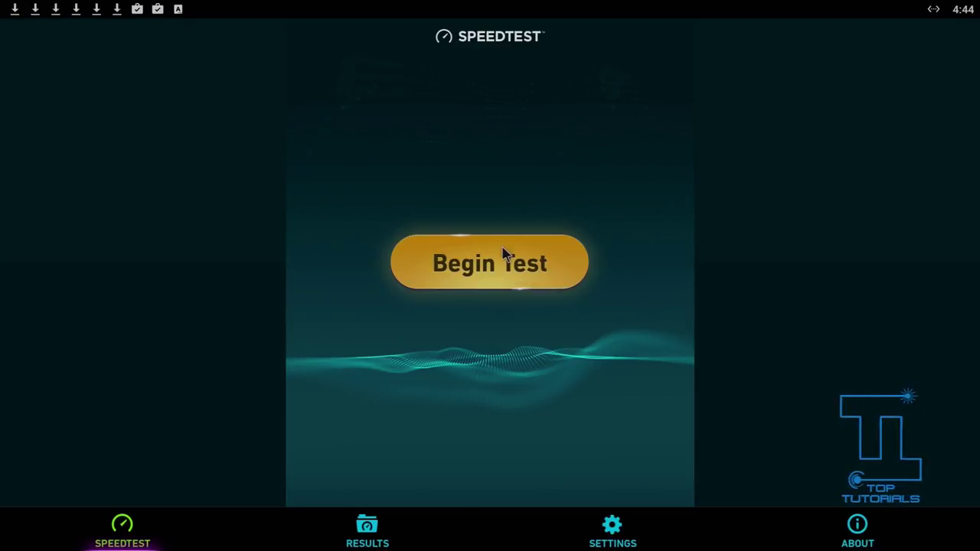
left_click(504, 254)
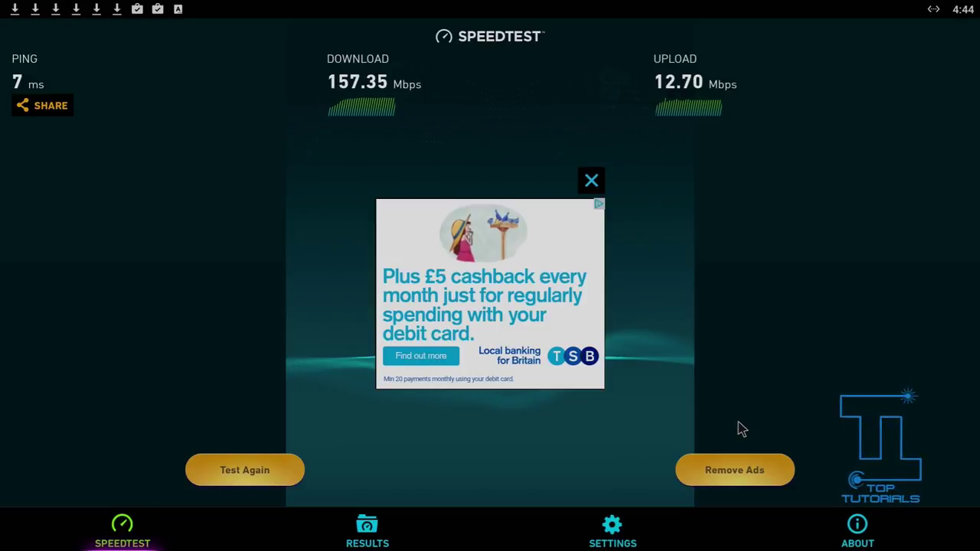
key("Home")
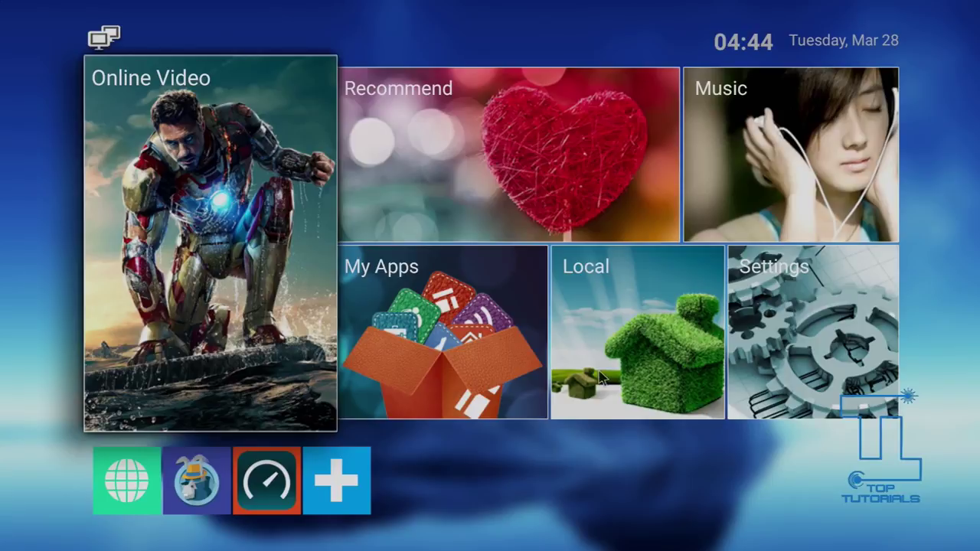
- Switch to HMA! Pro VPN and examine its settings for connecting on launch and launching on startup
left_click(214, 491)
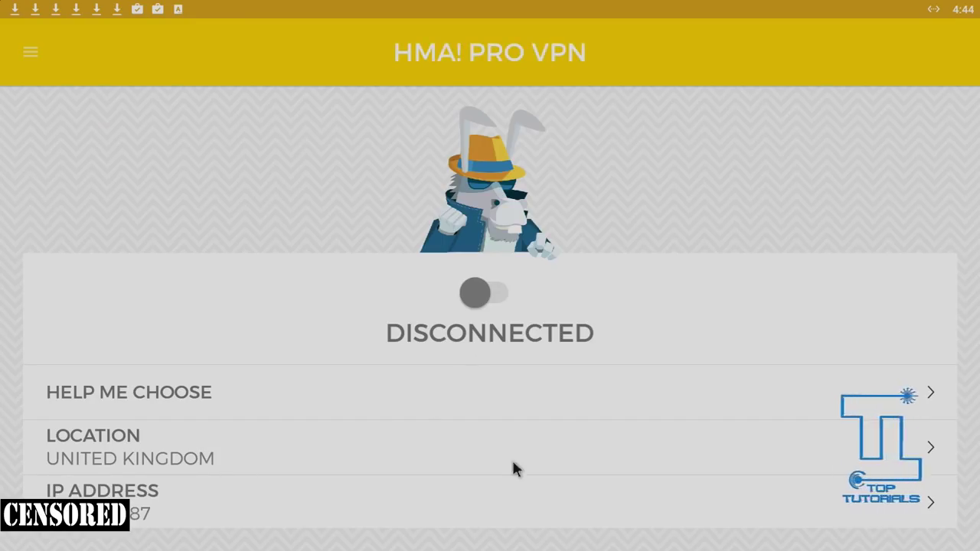
left_click(29, 54)
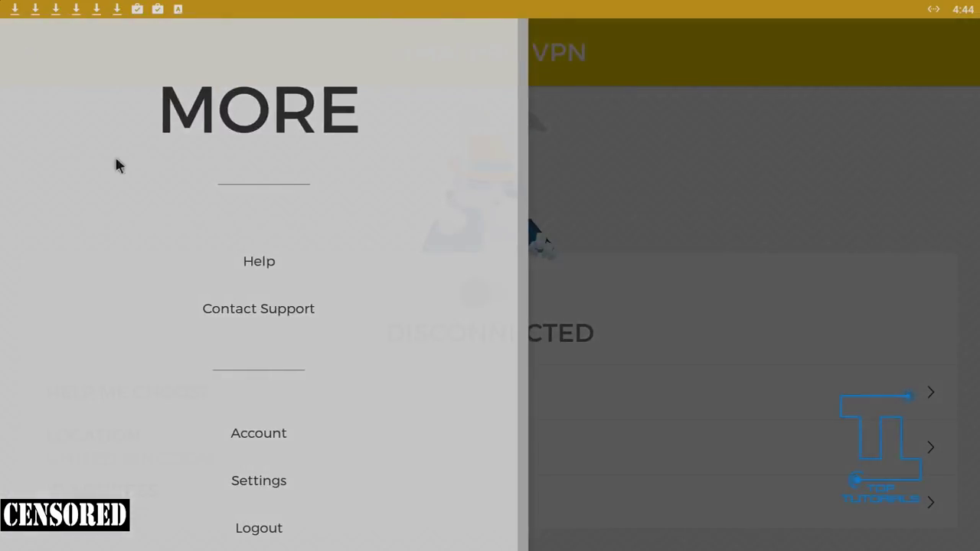
left_click(258, 481)
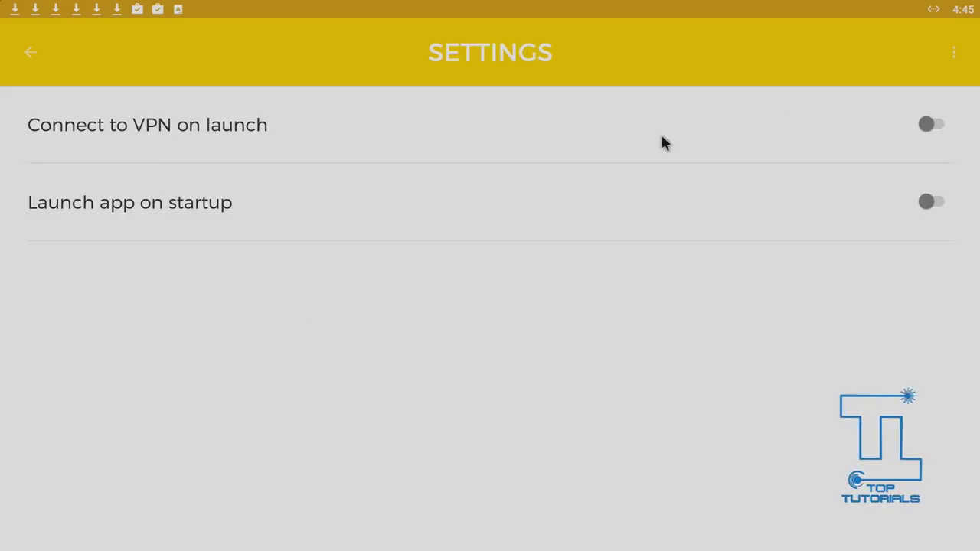
left_click(31, 53)
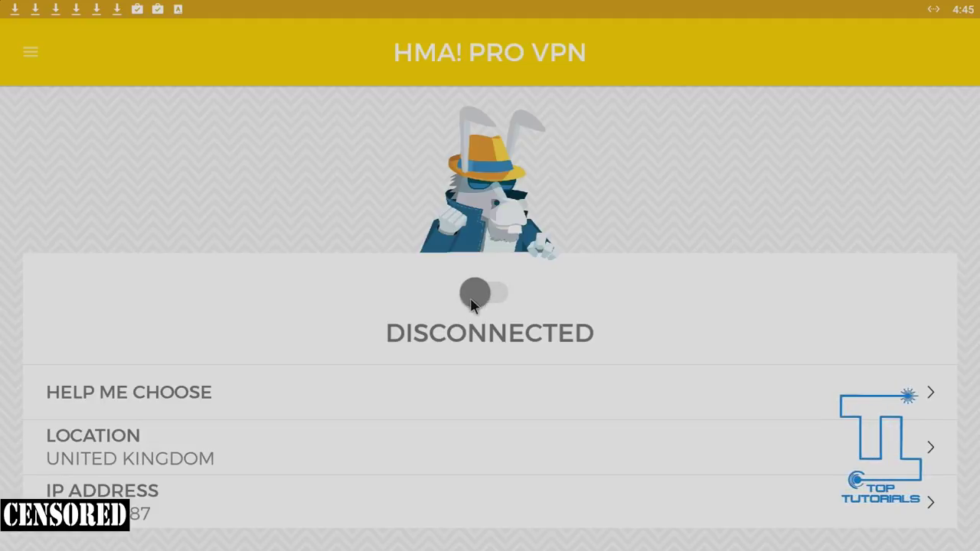
- Browse the VPN's country server list down to the United Kingdom entry
left_click(320, 446)
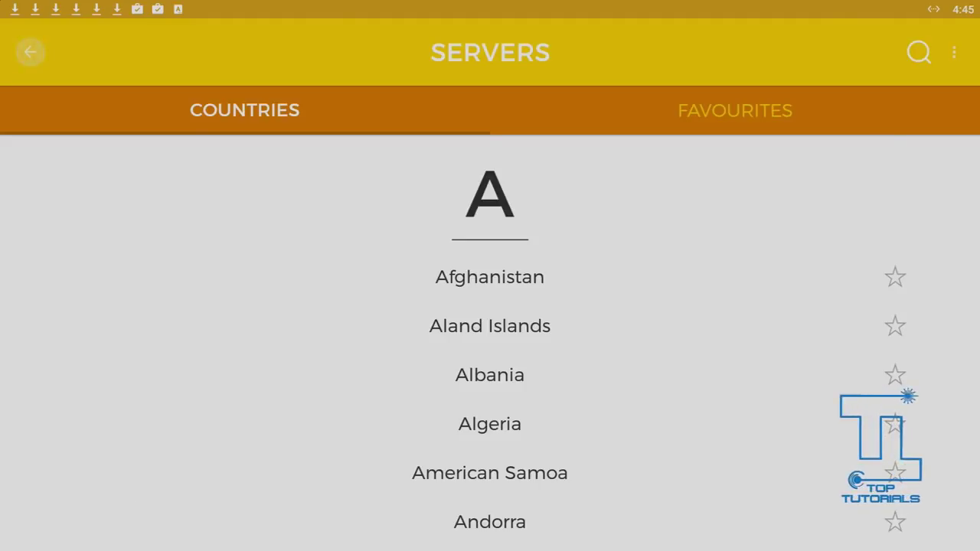
key("Down")
key("Down")
key("Down")
key("Down")
key("Down")
key("Down")
key("Down")
key("Down")
key("Down")
key("Down")
key("Down")
key("Down")
key("Down")
key("Down")
key("Down")
key("Down")
key("Down")
key("Down")
key("Down")
key("Down")
key("Down")
key("Down")
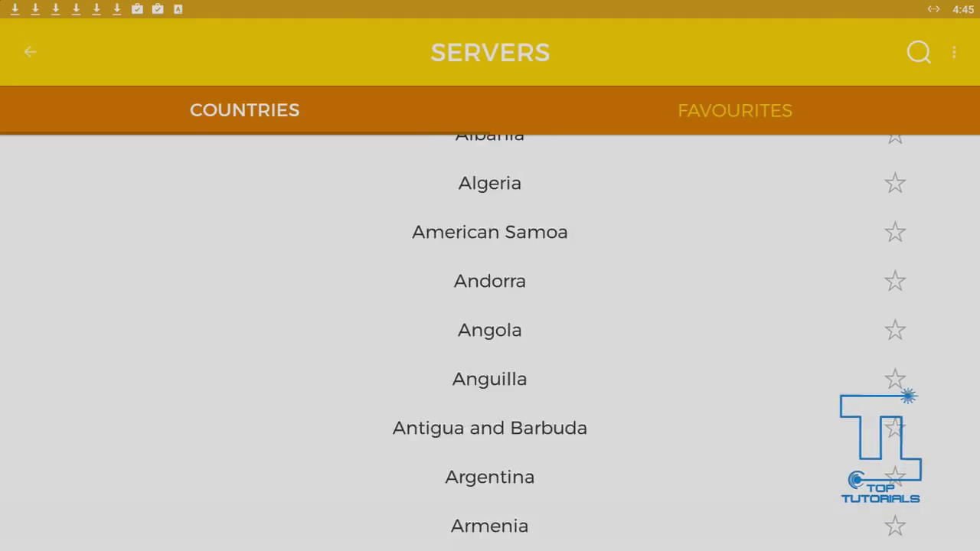
key("Down")
key("Down")
key("Down")
key("Down")
key("Down")
key("Down")
key("Down")
key("Down")
key("Down")
key("Down")
key("Down")
key("Down")
key("Down")
key("Down")
key("Down")
key("Down")
key("Down")
key("Down")
key("Down")
key("Down")
key("Down")
key("Down")
key("Down")
key("Down")
key("Down")
key("Down")
key("Down")
key("Down")
key("Down")
key("Down")
key("Down")
key("Down")
key("Down")
key("Down")
key("Down")
key("Down")
key("Down")
key("Down")
key("Down")
key("Down")
key("Down")
key("Down")
key("Down")
key("Down")
key("Down")
key("Down")
key("Down")
key("Down")
key("Down")
key("Down")
key("Down")
key("Down")
key("Down")
key("Down")
key("Down")
key("Down")
key("Down")
key("Down")
key("Down")
key("Down")
key("Down")
key("Down")
key("Down")
key("Down")
key("Down")
key("Down")
key("Down")
key("Down")
key("Down")
key("Down")
key("Down")
key("Down")
key("Down")
key("Down")
key("Down")
key("Down")
key("Down")
key("Down")
key("Down")
key("Down")
key("Down")
key("Down")
key("Down")
key("Down")
key("Down")
key("Down")
key("Down")
key("Down")
key("Down")
key("Down")
key("Down")
key("Down")
key("Down")
key("Down")
key("Down")
key("Down")
key("Down")
key("Down")
key("Down")
key("Down")
key("Up")
key("Up")
key("Up")
key("Up")
key("Up")
key("Up")
key("Up")
key("Up")
key("Up")
key("Up")
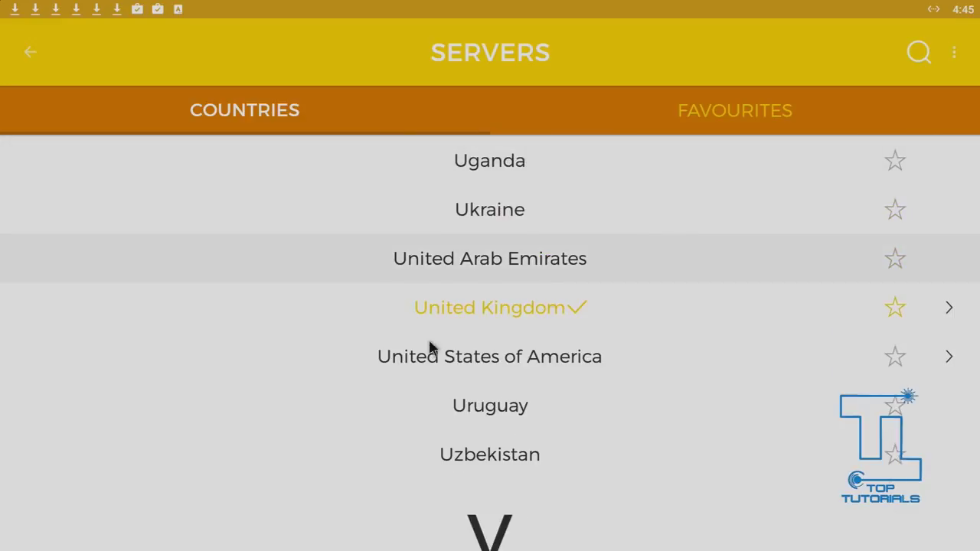
- Examine the individual servers offered for the United Kingdom and return to the VPN's main page
left_click(950, 308)
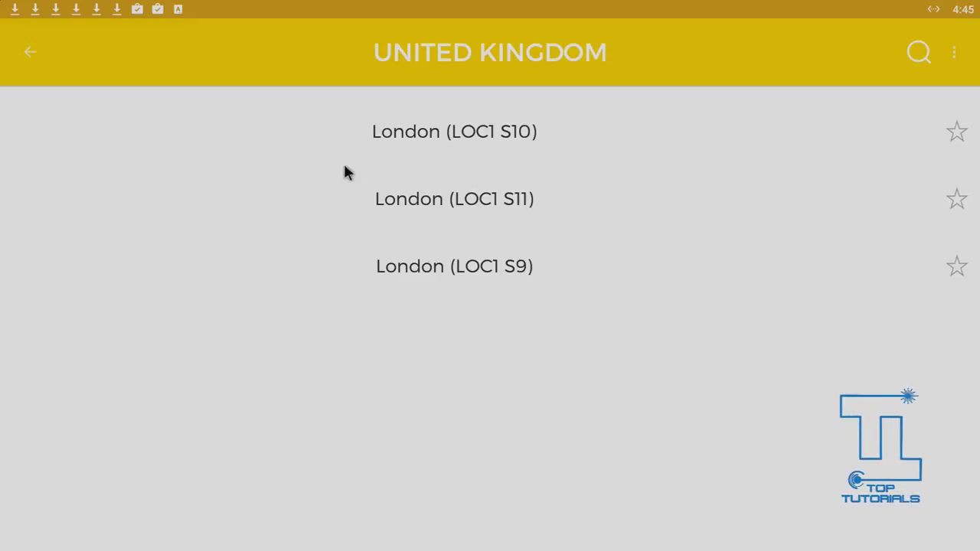
left_click(30, 52)
key("Escape")
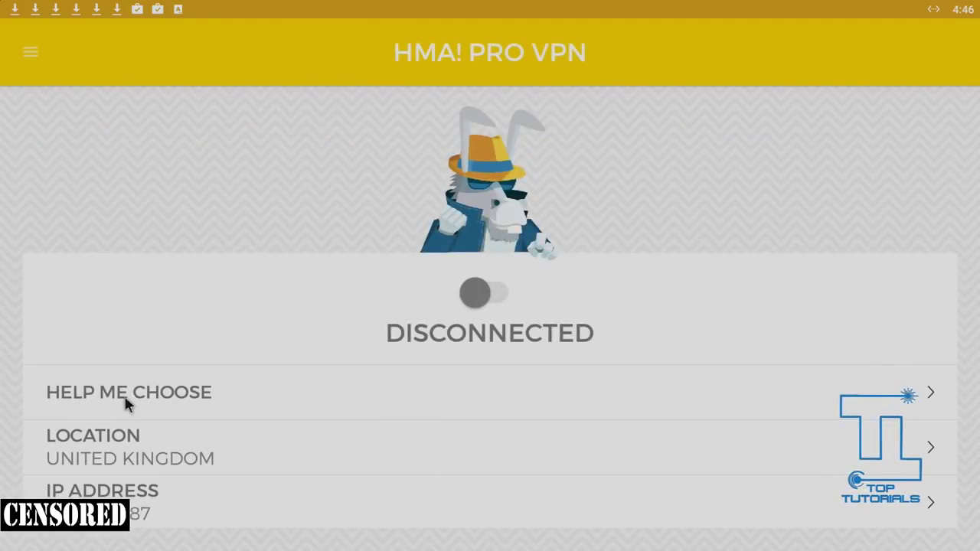
- Connect the VPN to the suggested London (LOC1 S10) server using the Secure My Connection option of Help Me Choose
left_click(215, 388)
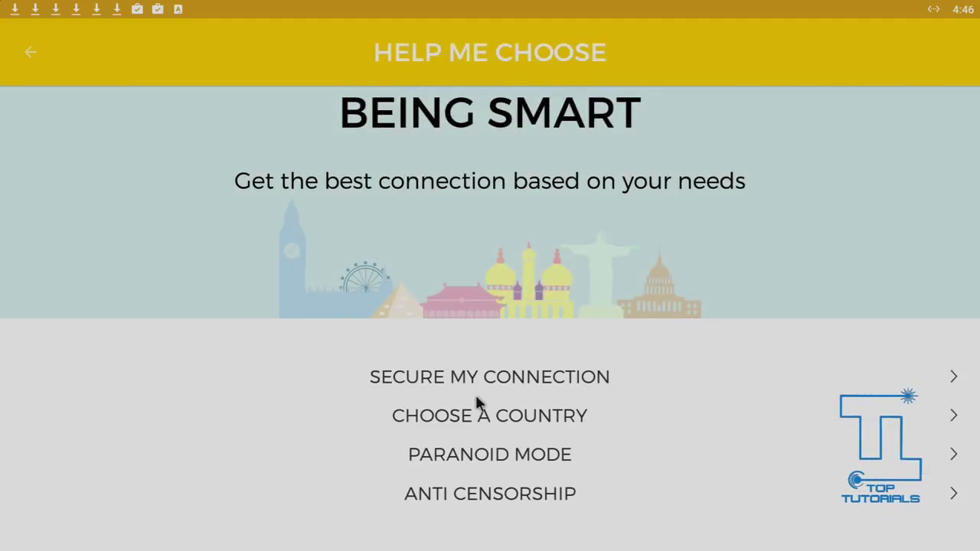
left_click(430, 379)
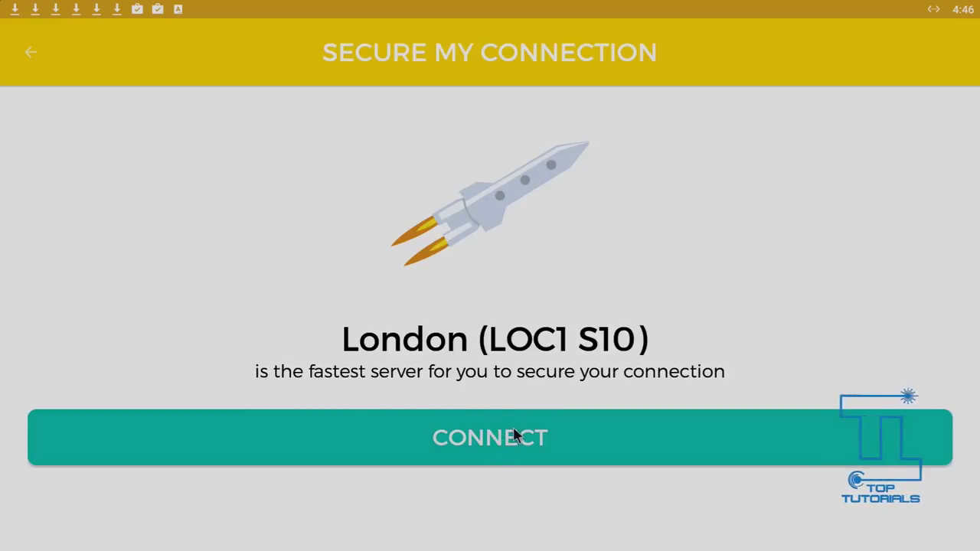
left_click(515, 435)
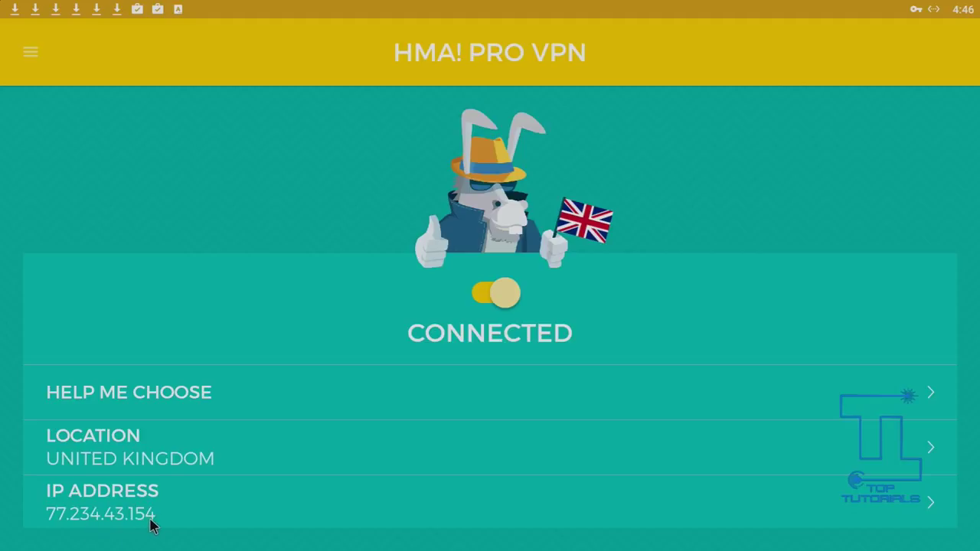
- Open the details page of the downloaded Speedtest app in the device's app settings
key("Home")
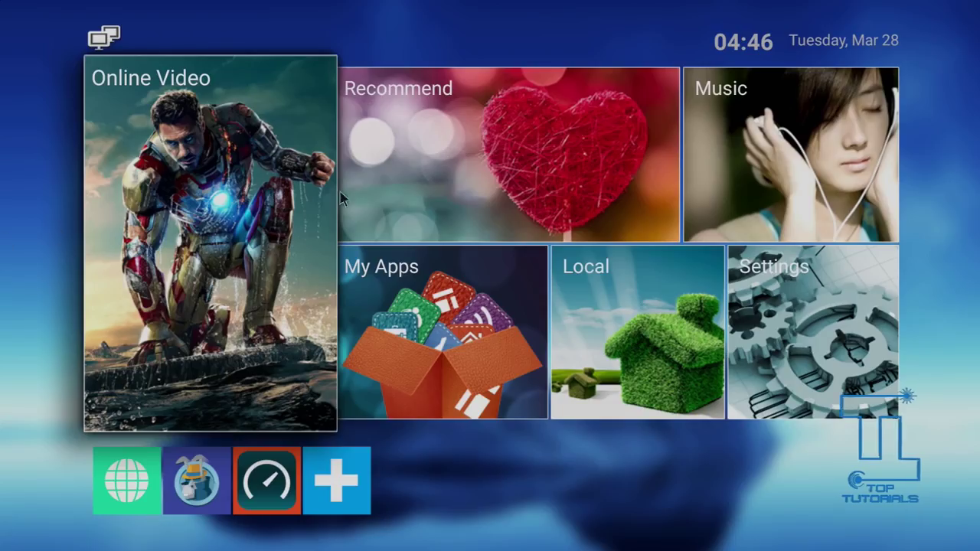
left_click(742, 294)
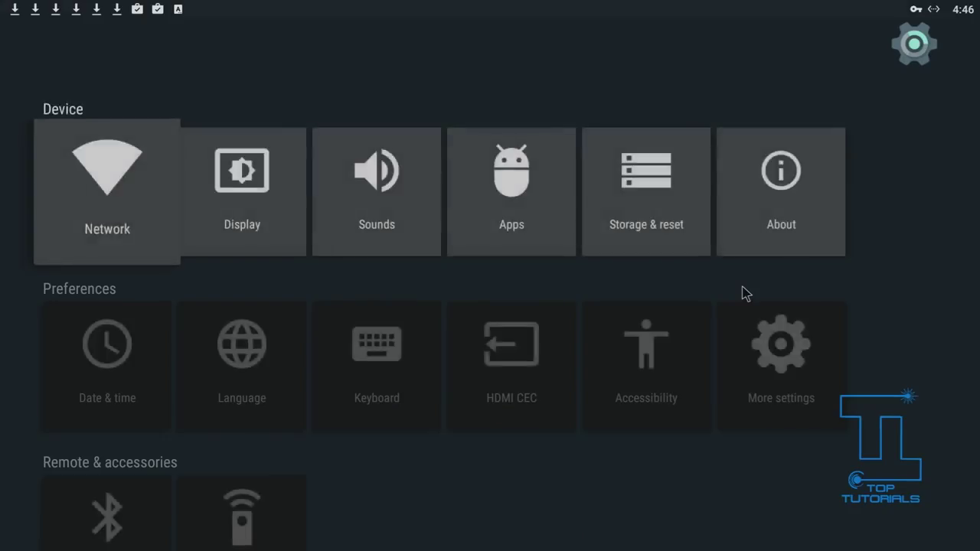
key("Right")
key("Right")
key("Right")
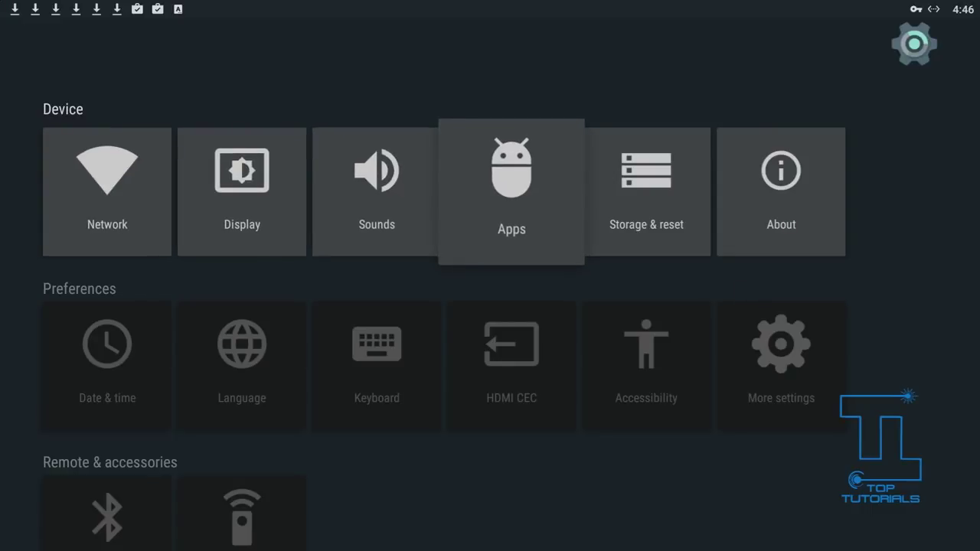
key("Return")
key("Right")
key("Right")
key("Right")
key("Right")
key("Right")
key("Right")
key("Right")
key("Right")
key("Right")
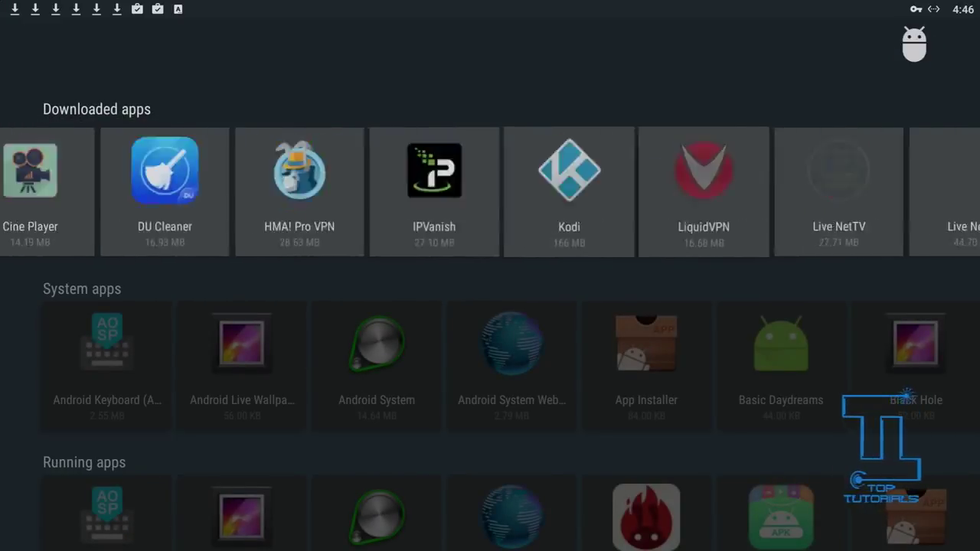
key("Right")
key("Right")
key("Right")
key("Right")
key("Right")
key("Right")
key("Right")
key("Right")
key("Right")
key("Right")
key("Right")
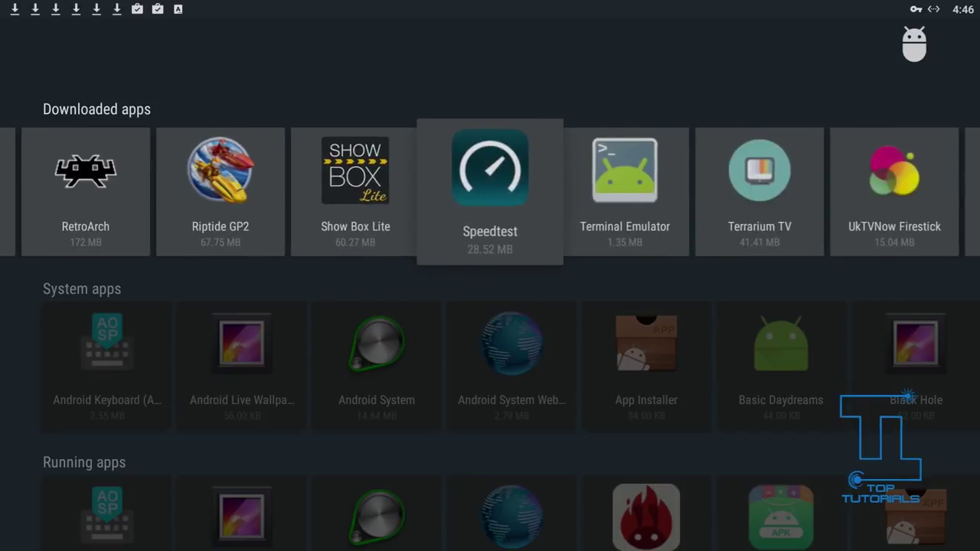
key("Return")
- Clear the Speedtest app's data and its cache, confirming both operations
key("Down")
key("Down")
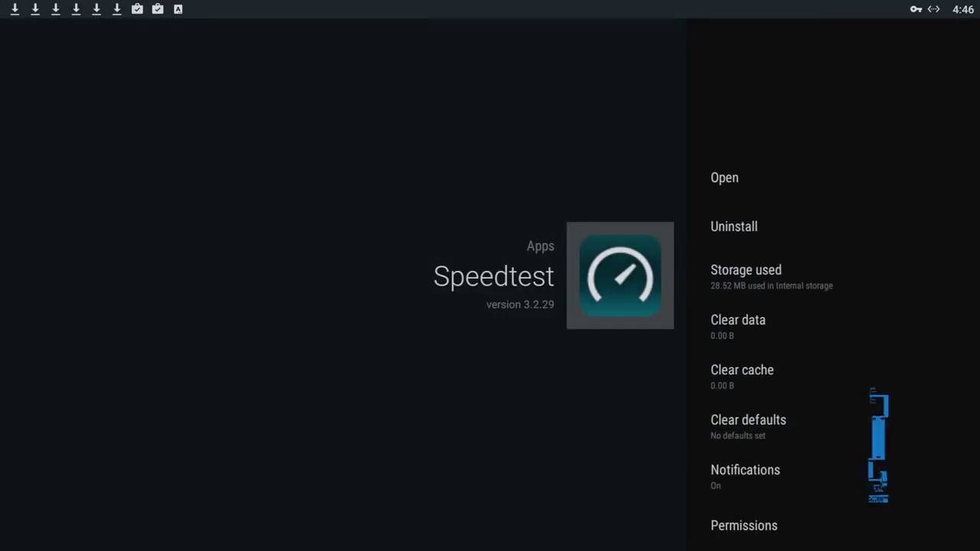
key("Down")
key("Return")
key("Up")
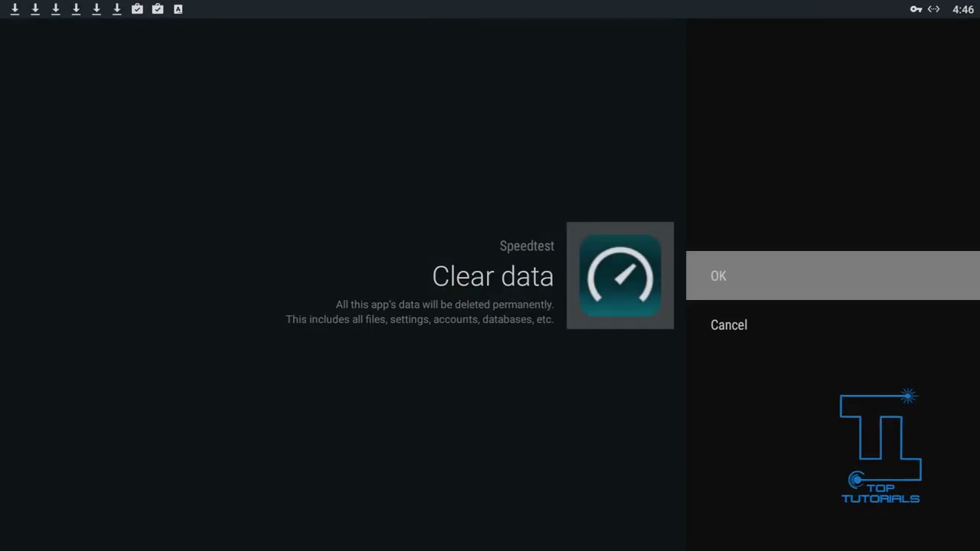
key("Return")
key("Down")
key("Return")
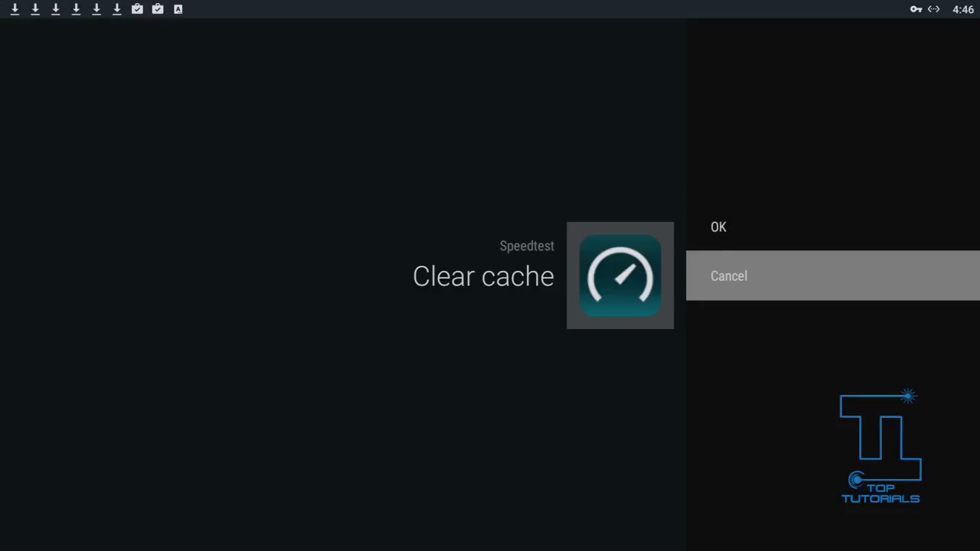
key("Up")
key("Return")
- Launch Speedtest from its details page and run a speed test over the VPN connection
key("Up")
key("Up")
key("Up")
key("Up")
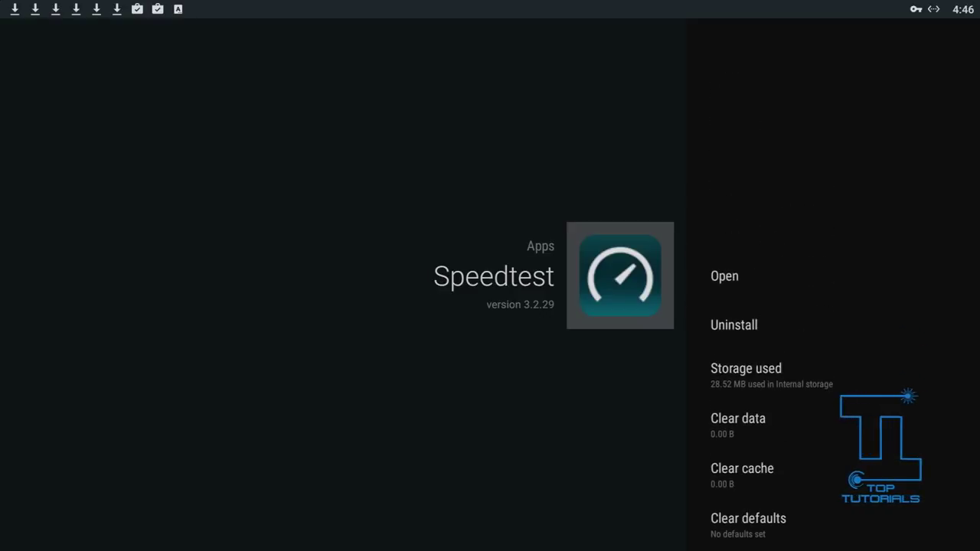
key("Return")
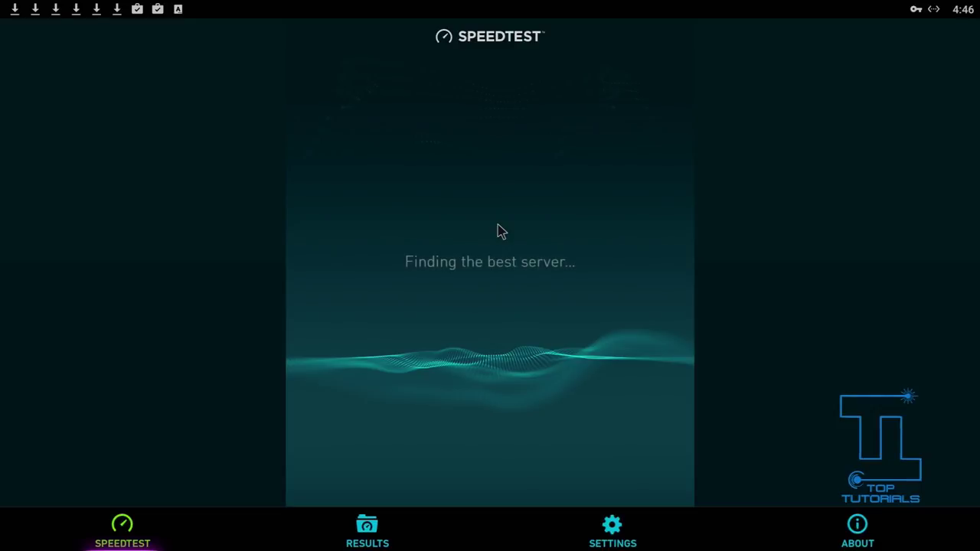
left_click(448, 280)
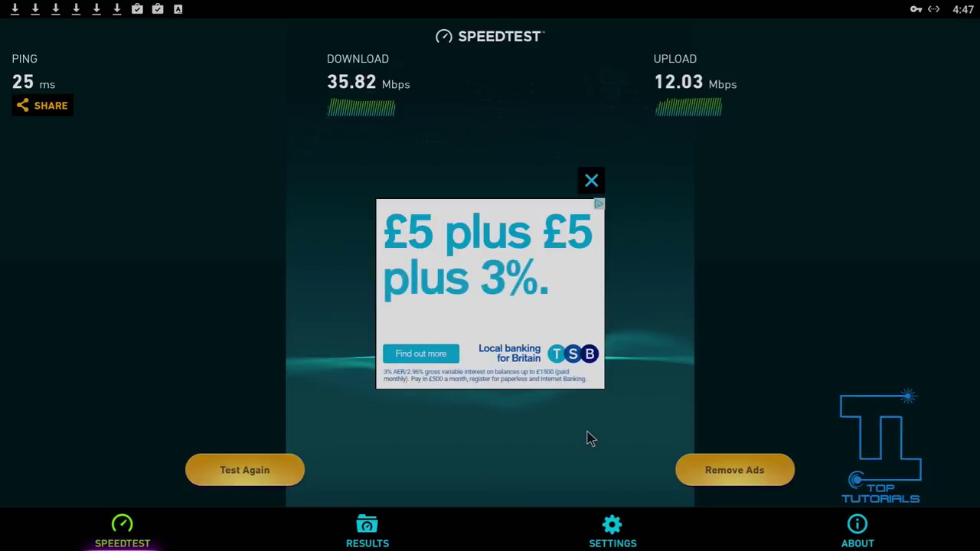
- Switch to the web browser and review the sign-up link, download links and introduction on the HideMyAssVPN page
key("Home")
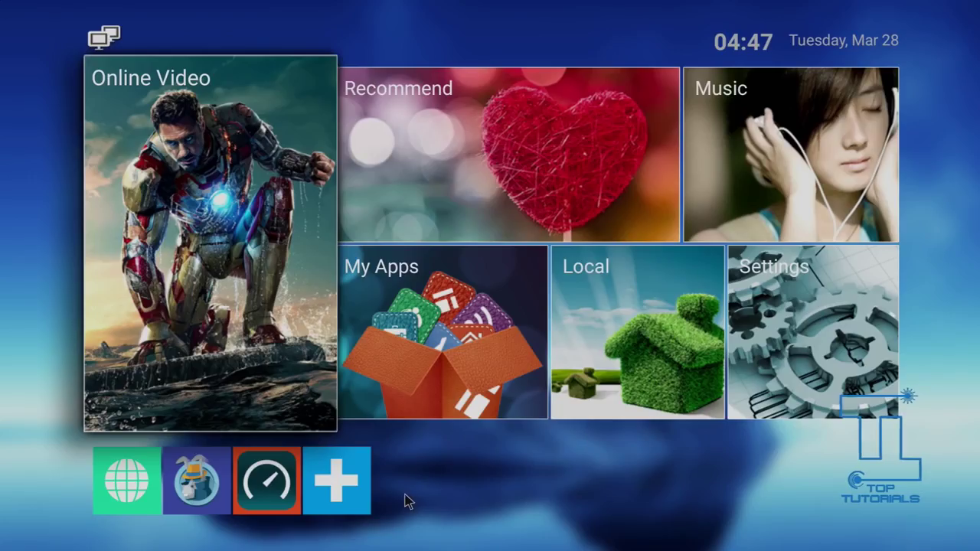
left_click(211, 491)
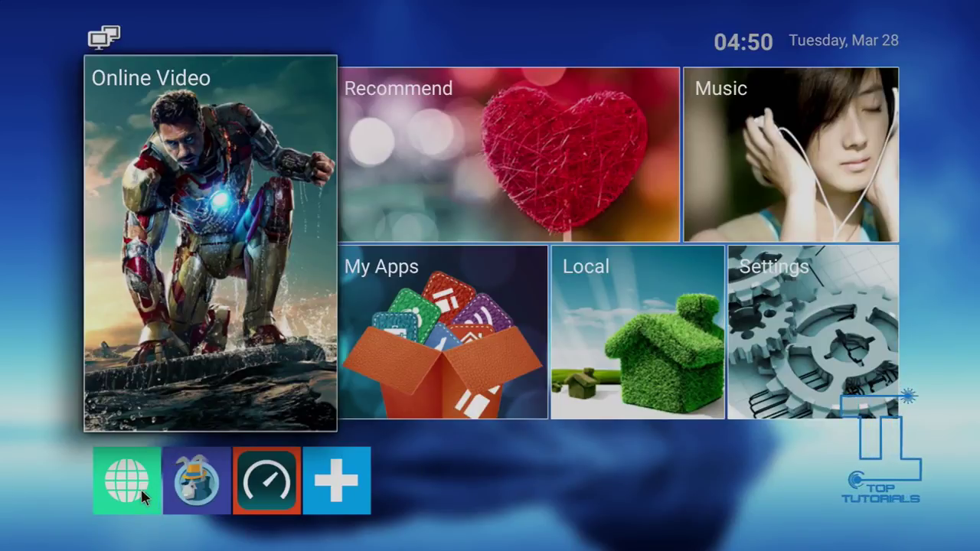
left_click(140, 485)
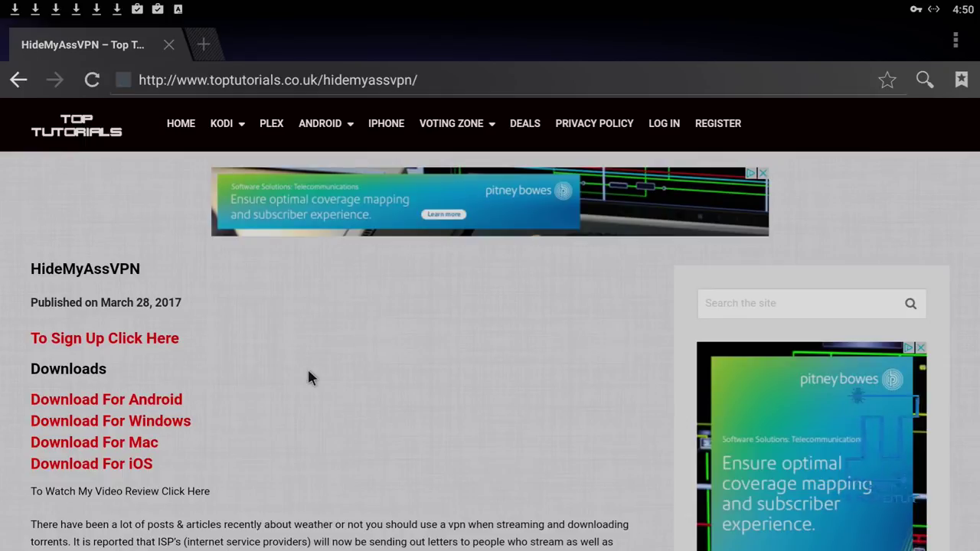
left_click_drag(366, 386, 360, 284)
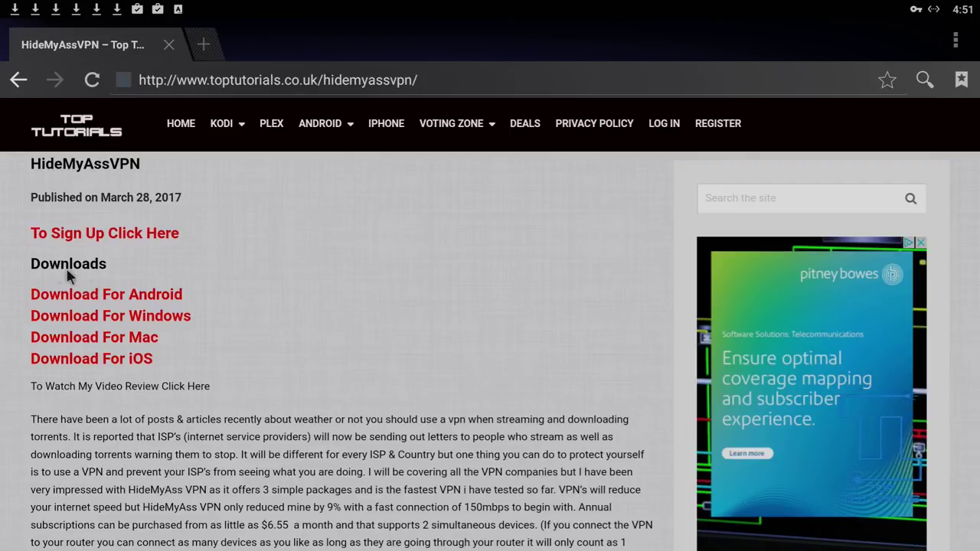
scroll(339, 377, "down", 1)
scroll(340, 377, "down", 1)
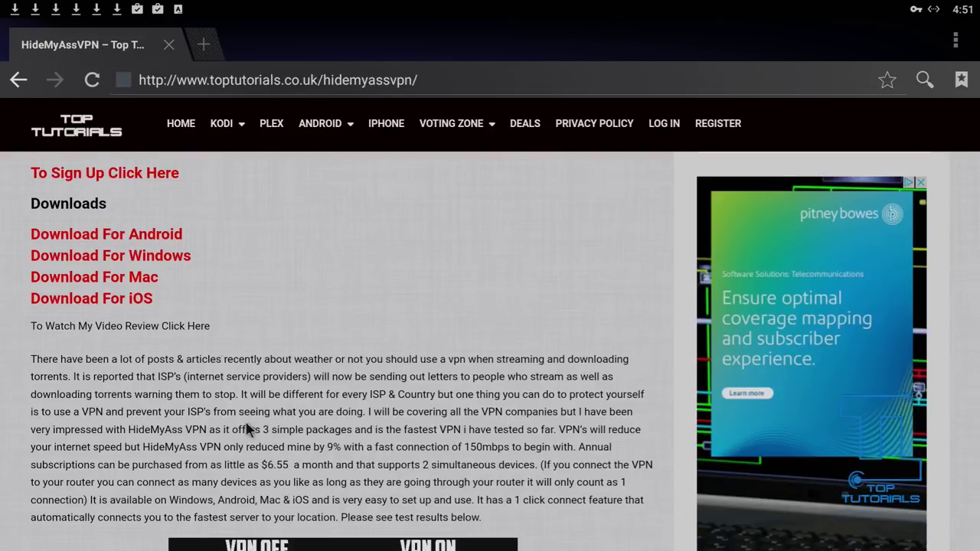
scroll(247, 414, "down", 4)
scroll(236, 367, "up", 6)
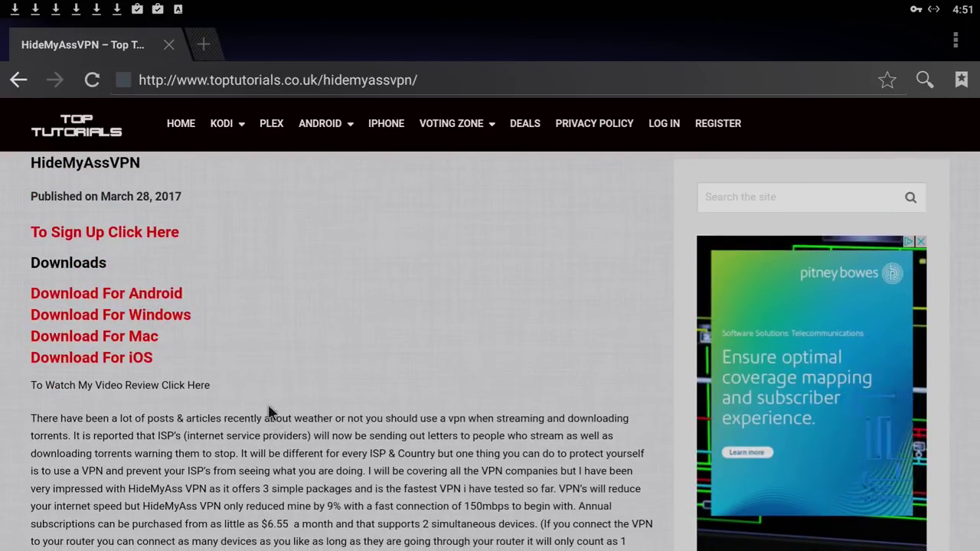
- Examine the server availability link and the full pricing plans further down the HideMyAssVPN page
scroll(272, 406, "down", 3)
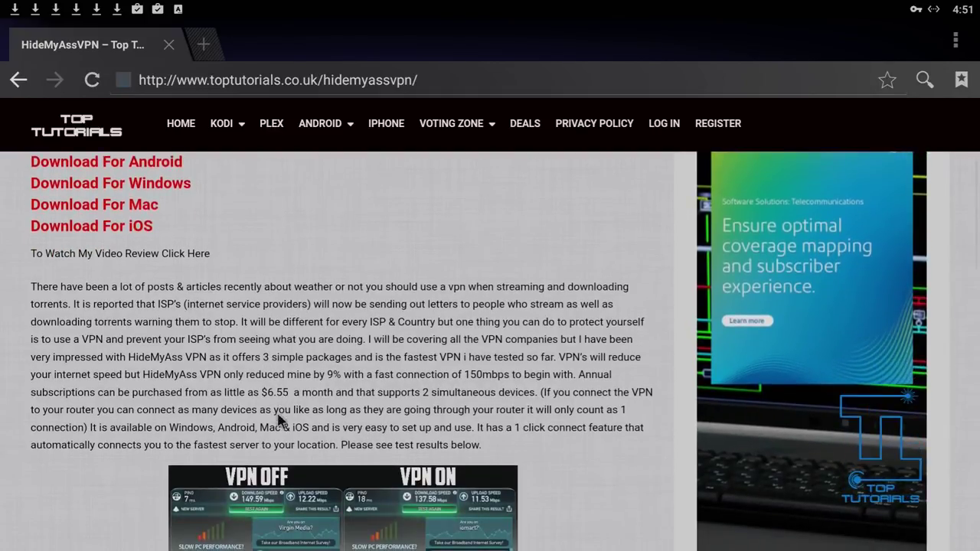
scroll(279, 420, "down", 3)
scroll(321, 399, "down", 4)
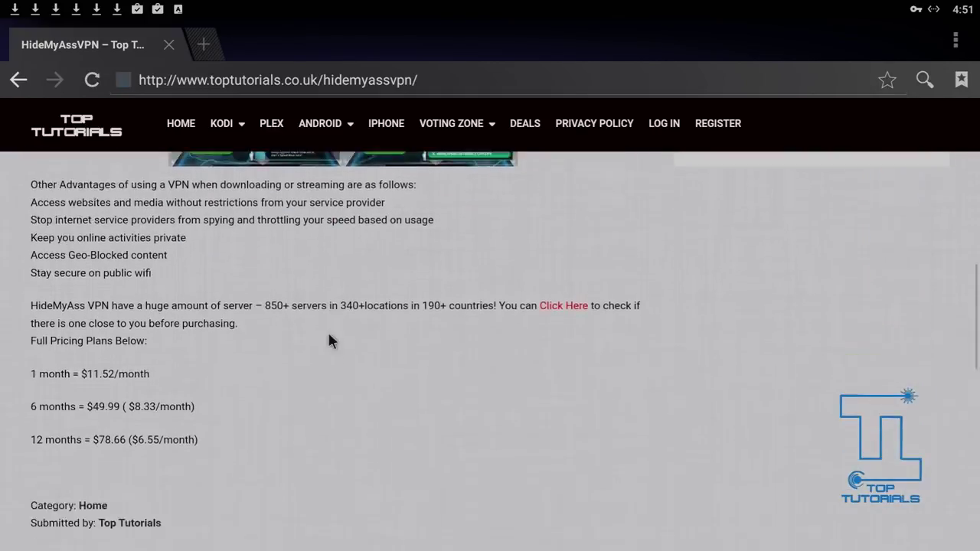
scroll(329, 328, "down", 7)
scroll(350, 230, "up", 7)
scroll(363, 507, "down", 1)
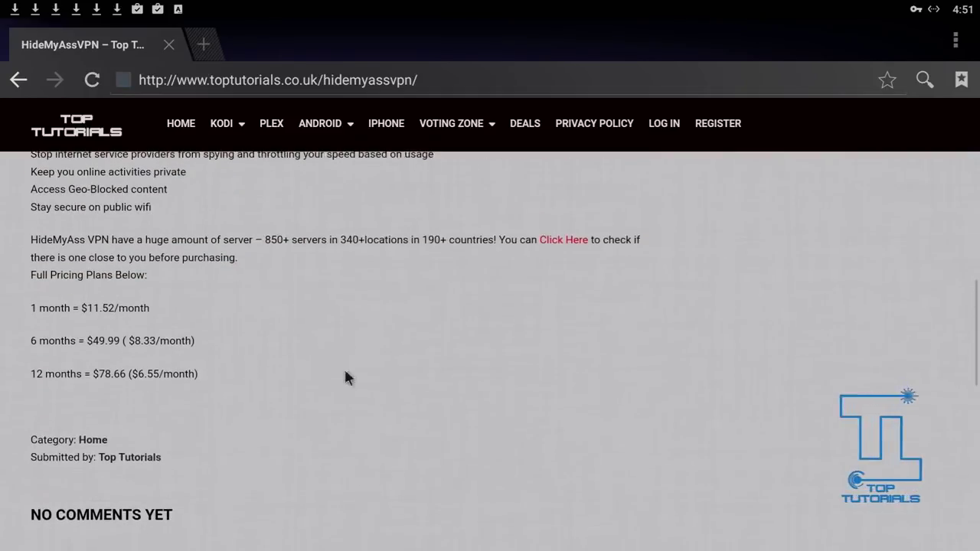
scroll(406, 400, "up", 1)
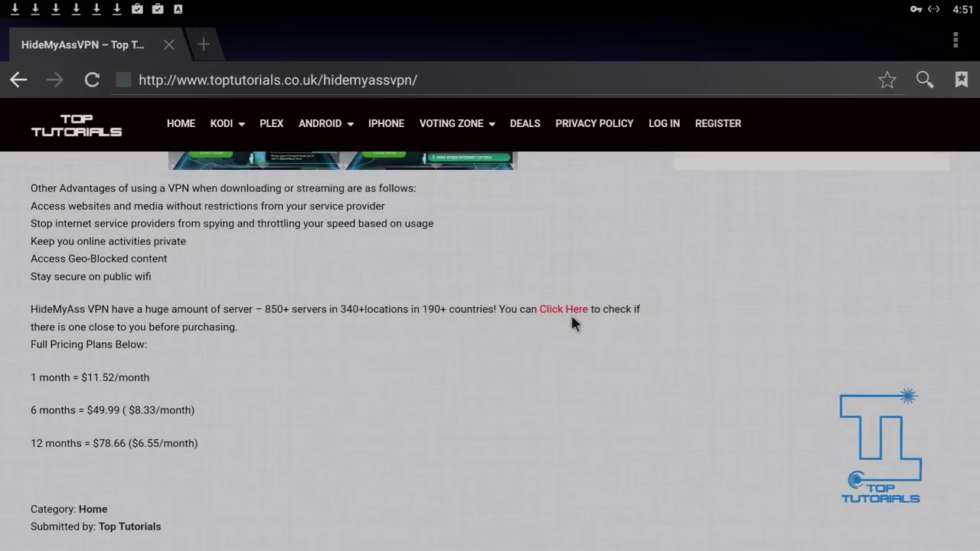
- Review the listed VPN advantages and the VPN off and on test results on the HideMyAssVPN page
scroll(497, 402, "up", 2)
scroll(437, 417, "up", 1)
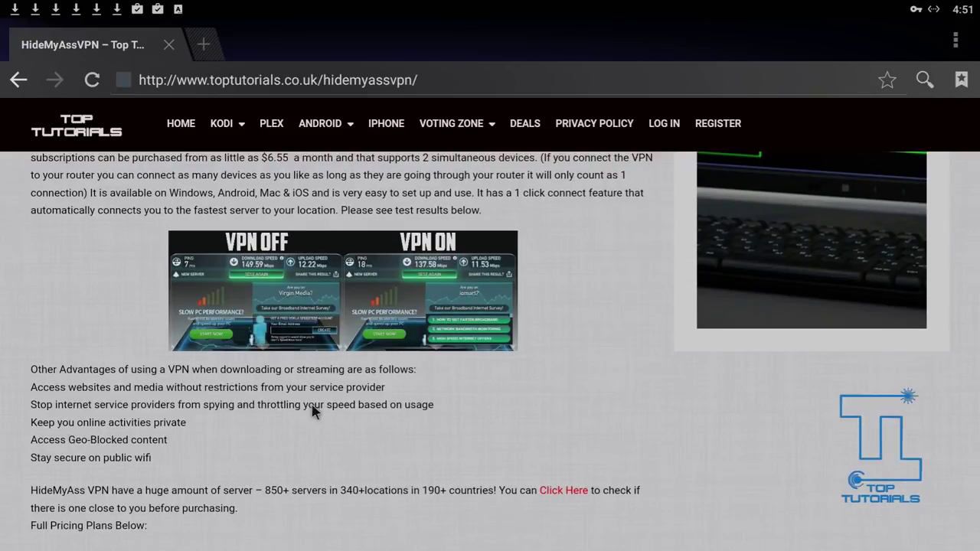
scroll(306, 444, "up", 1)
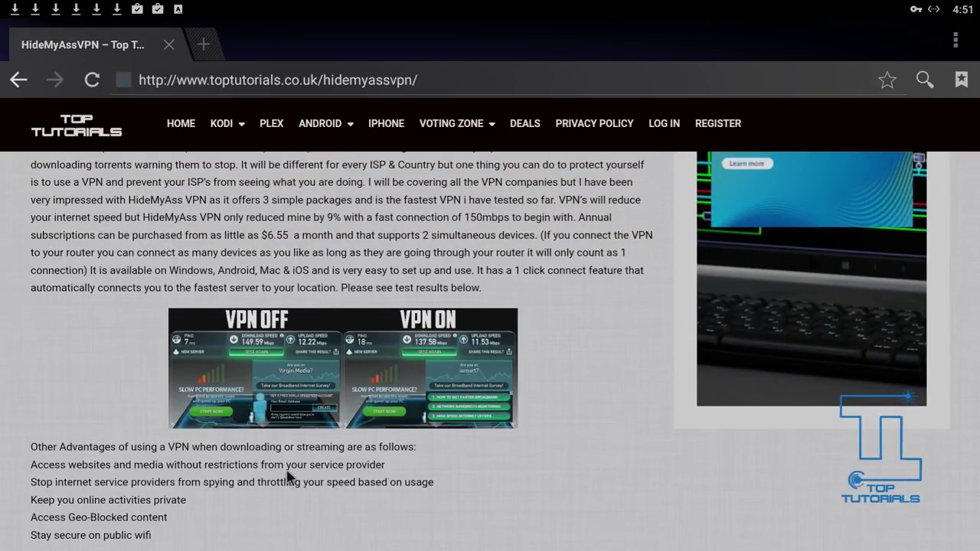
scroll(290, 477, "down", 2)
scroll(267, 300, "up", 4)
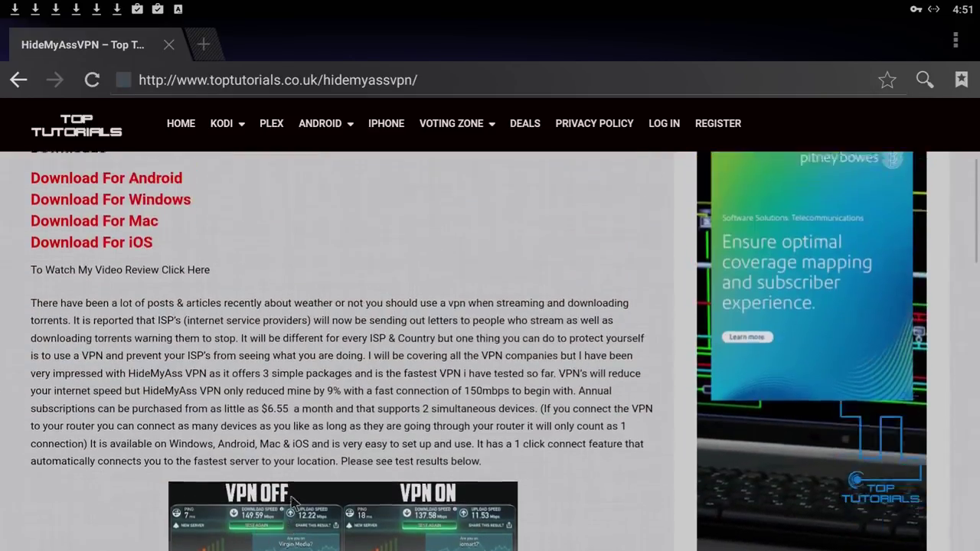
scroll(258, 350, "up", 2)
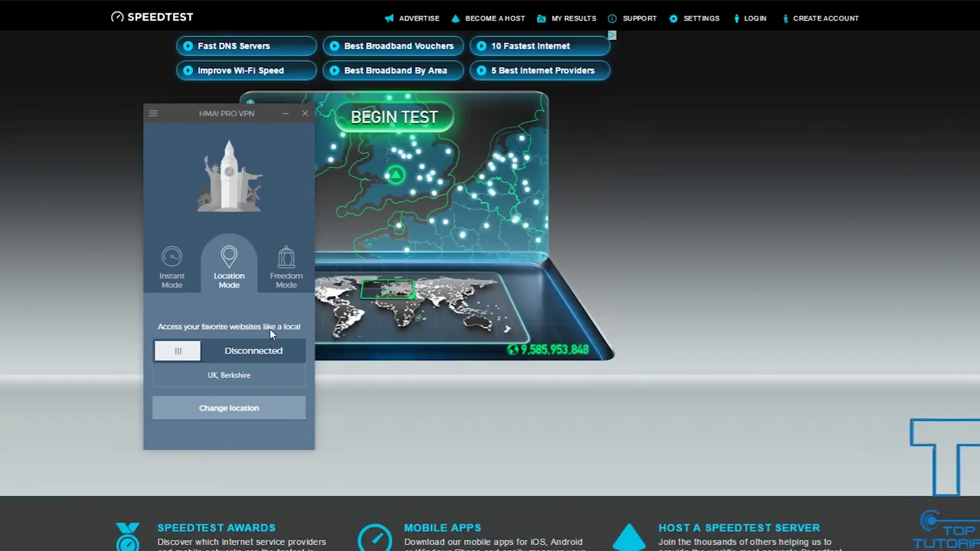
- View Instant Mode in the desktop HMA! Pro VPN, then connect in Location Mode to the UK, Berkshire server
left_click(174, 260)
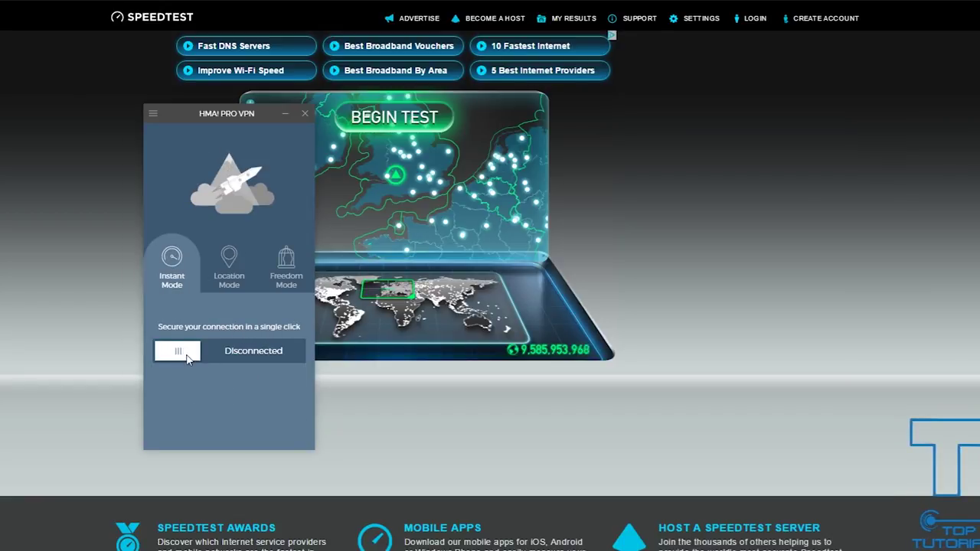
left_click(230, 268)
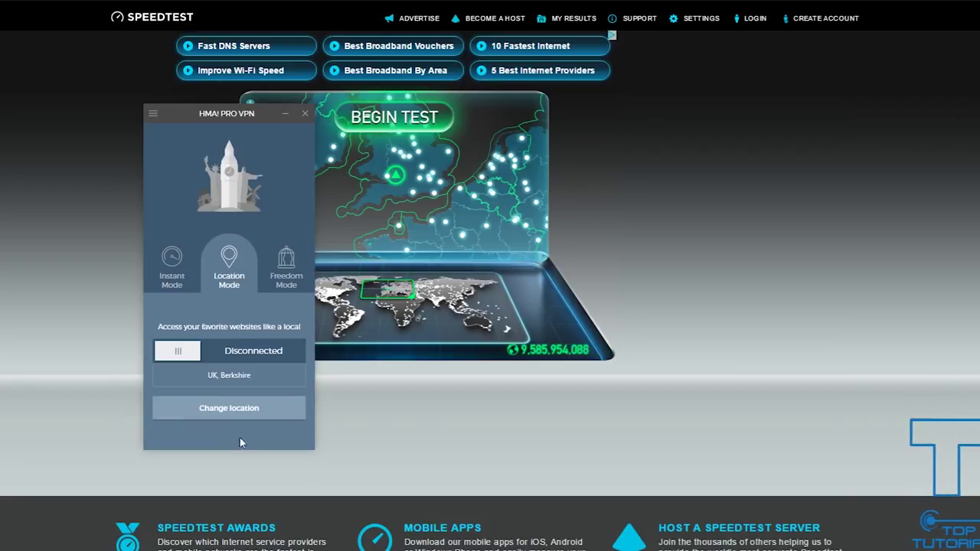
left_click(232, 407)
scroll(222, 322, "down", 10)
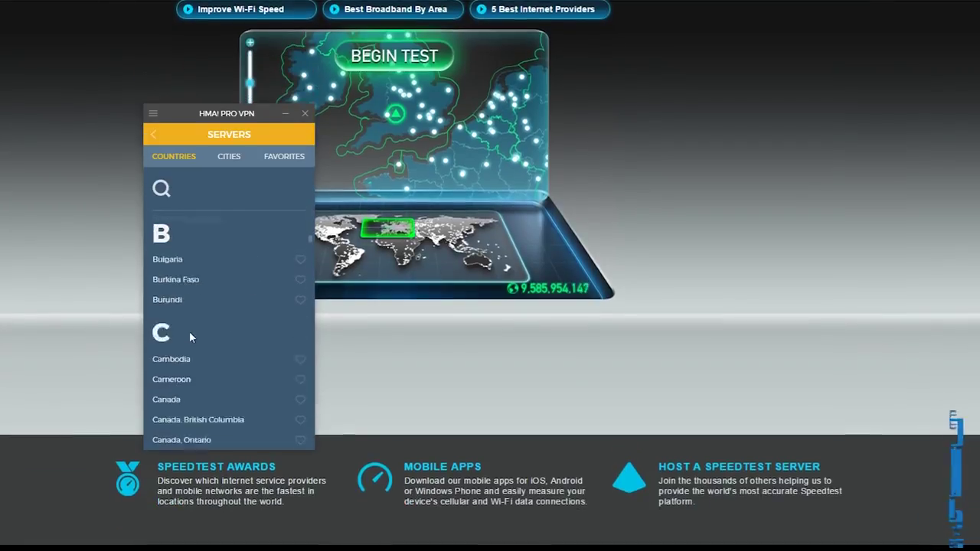
scroll(214, 289, "down", 15)
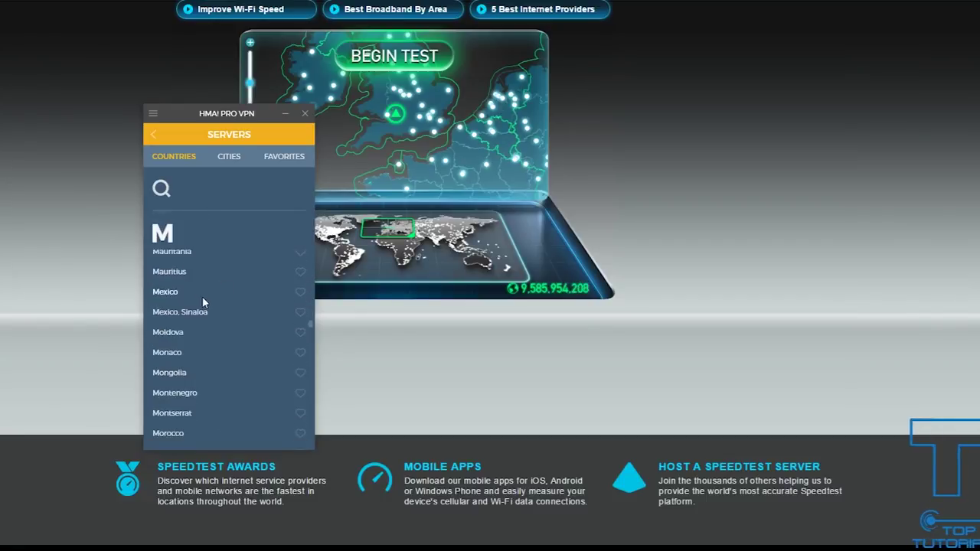
scroll(210, 297, "down", 15)
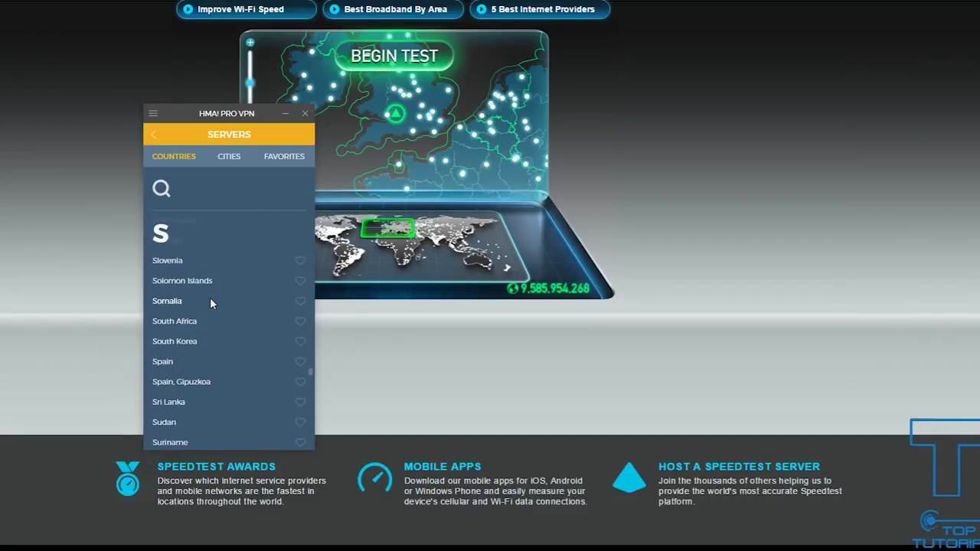
scroll(210, 302, "down", 5)
scroll(191, 307, "up", 1)
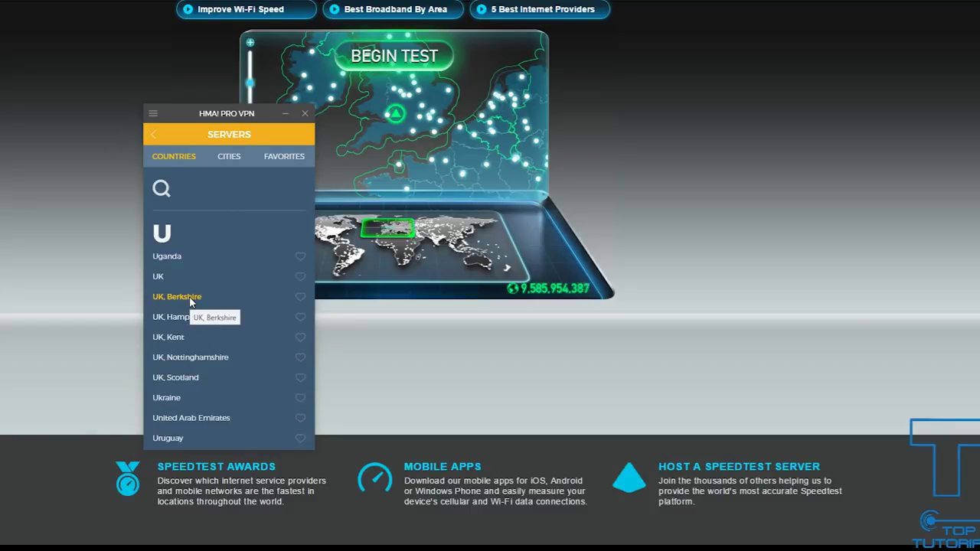
left_click(189, 298)
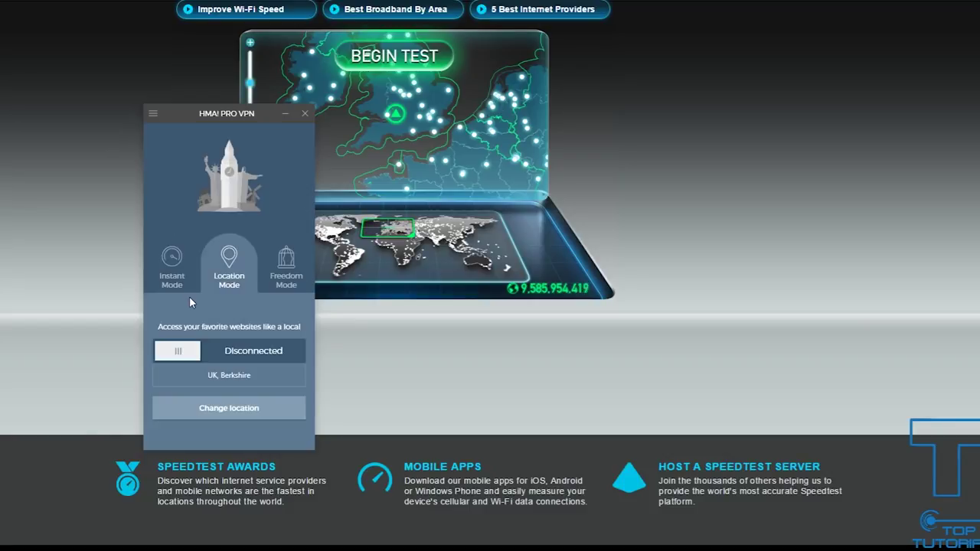
left_click(188, 351)
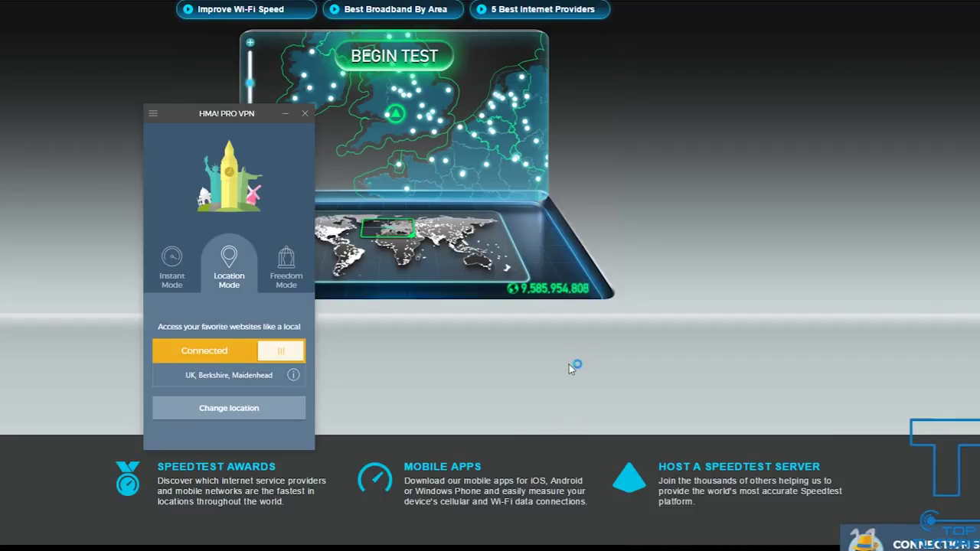
- Bring the Speedtest website to the front and begin a speed test over the Berkshire VPN connection
scroll(737, 370, "up", 2)
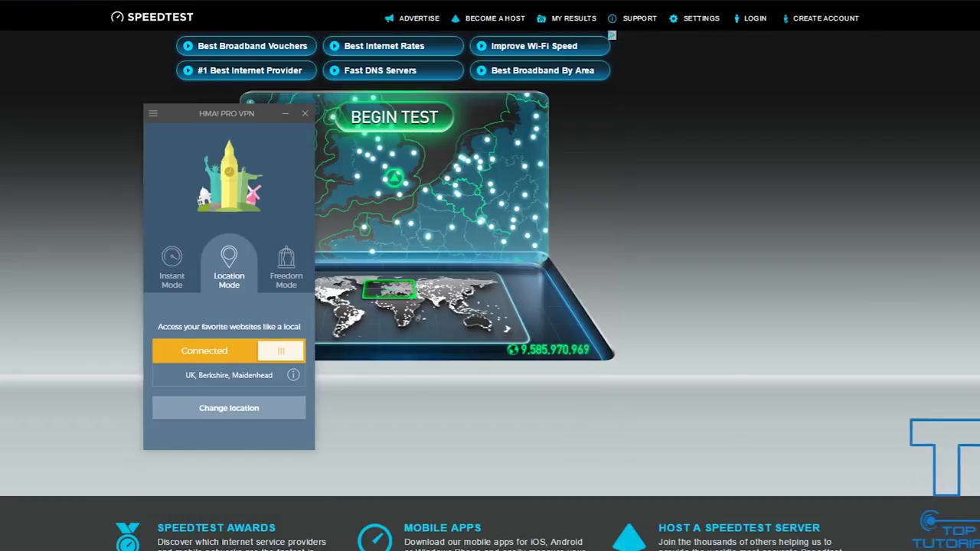
left_click(681, 260)
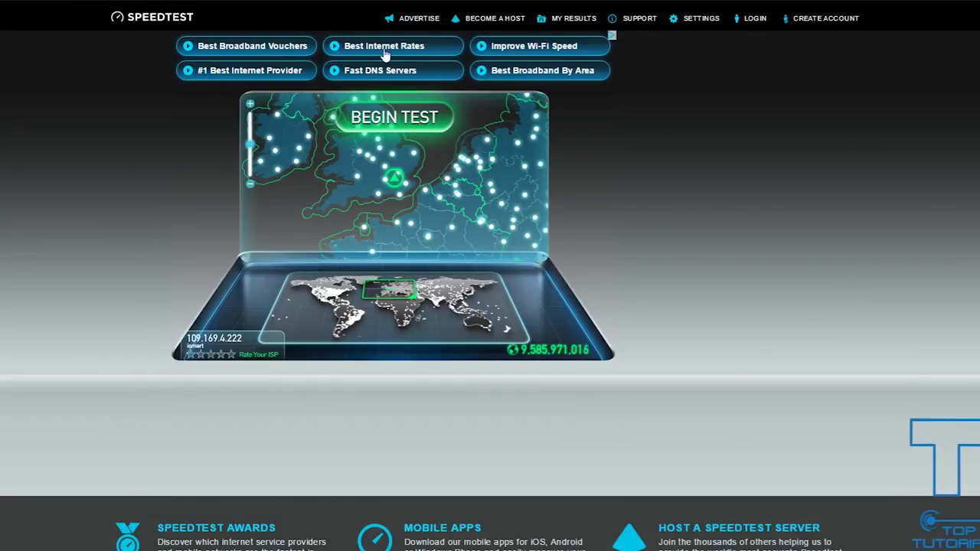
left_click(379, 125)
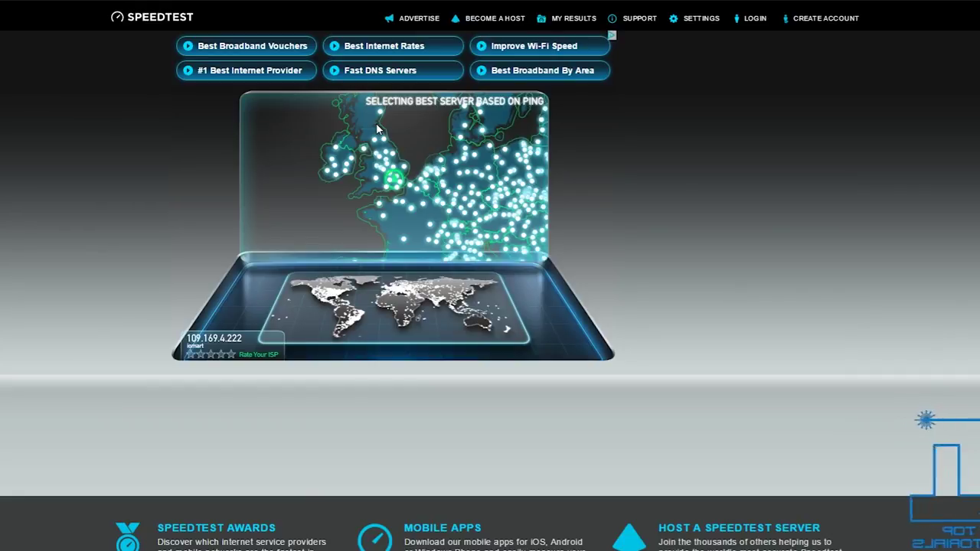